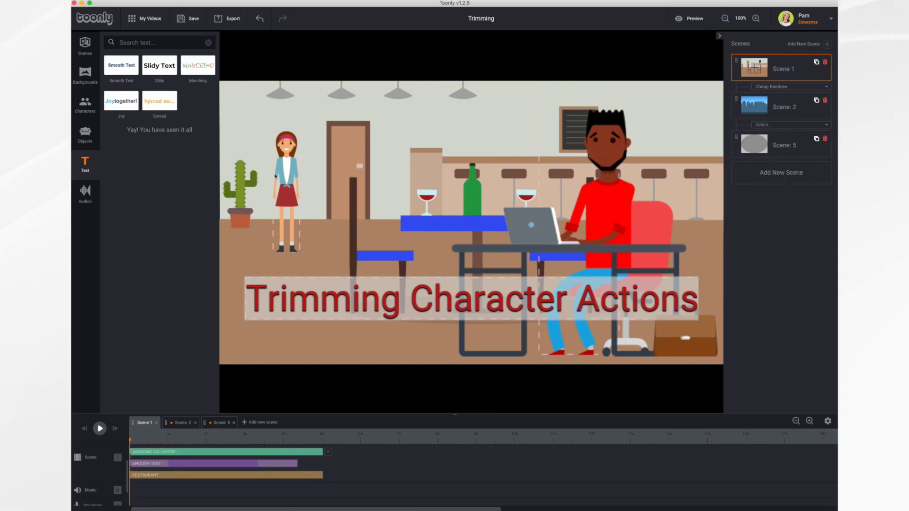
# Scrub through and play Scene 1 to review the standing-to-seated motion of the Working on laptop animation
pyautogui.moveTo(131, 443); pyautogui.dragTo(321, 448)
pyautogui.click(133, 443)
pyautogui.moveTo(133, 443); pyautogui.dragTo(317, 457)
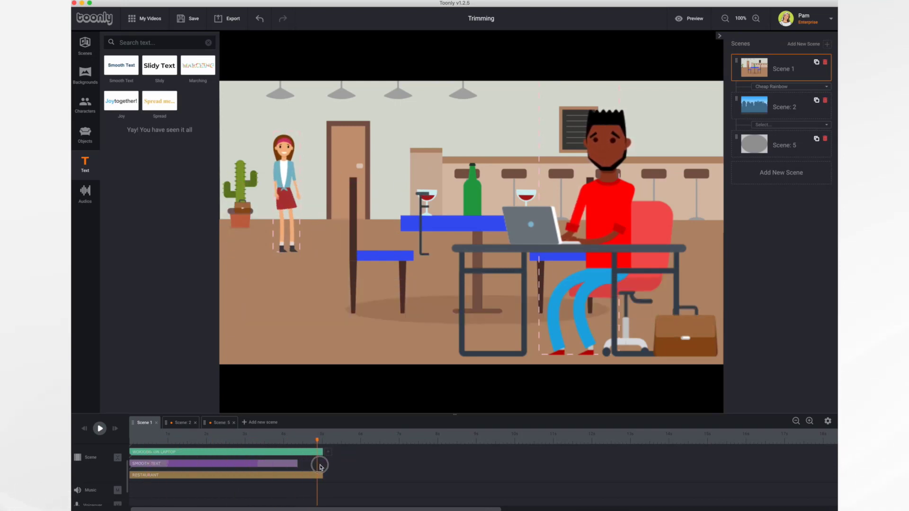
pyautogui.moveTo(320, 466); pyautogui.dragTo(131, 466)
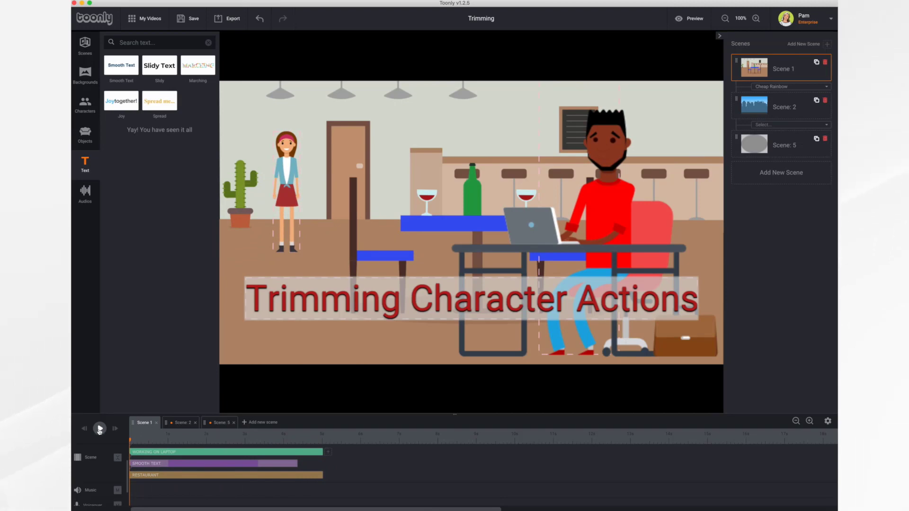
pyautogui.click(100, 429)
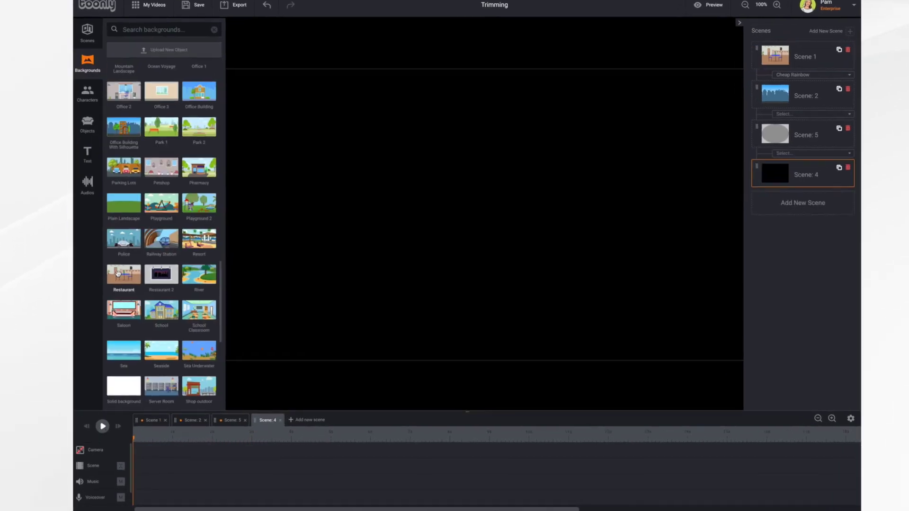
# Set the Restaurant background in Scene 4 and place an enlarged African American Woman 3 beside the door
pyautogui.moveTo(125, 272); pyautogui.dragTo(408, 236)
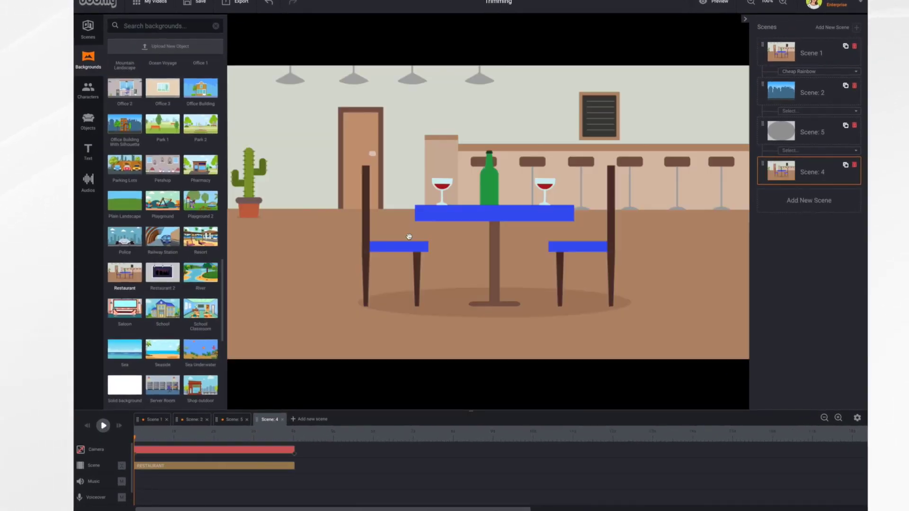
pyautogui.click(88, 89)
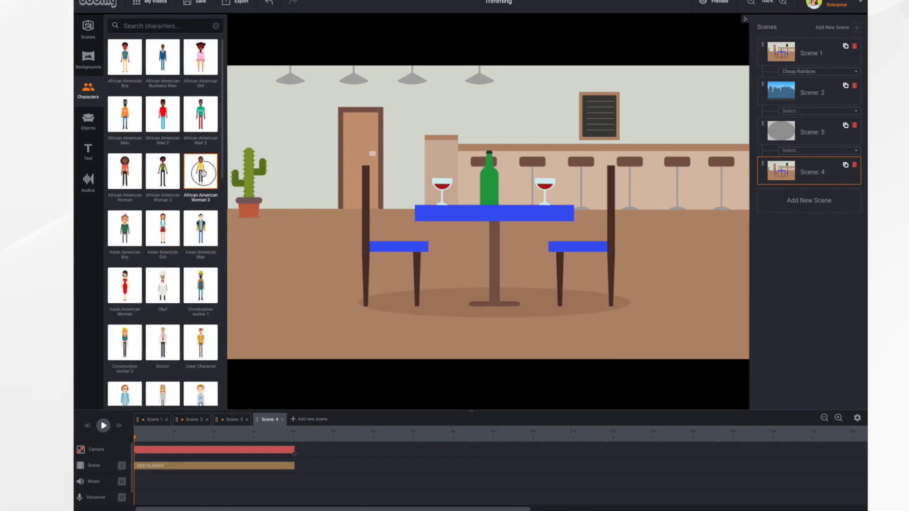
pyautogui.moveTo(202, 173); pyautogui.dragTo(328, 208)
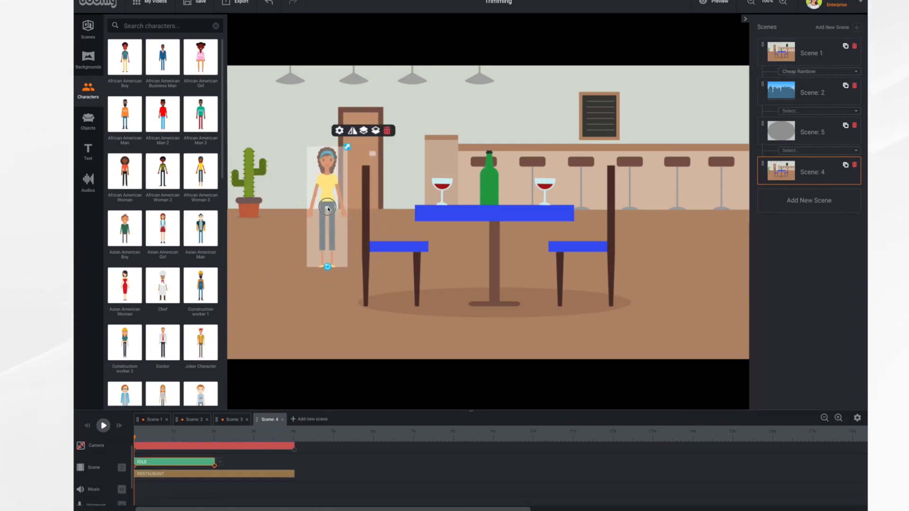
pyautogui.moveTo(348, 148); pyautogui.dragTo(417, 106)
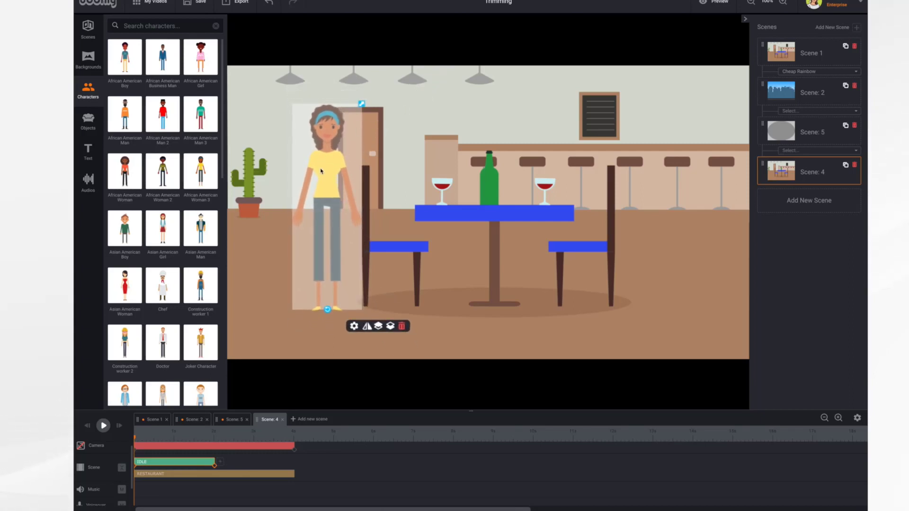
pyautogui.moveTo(320, 171); pyautogui.dragTo(325, 188)
# Set the woman's animation type to Working on laptop and play the scene
pyautogui.click(358, 343)
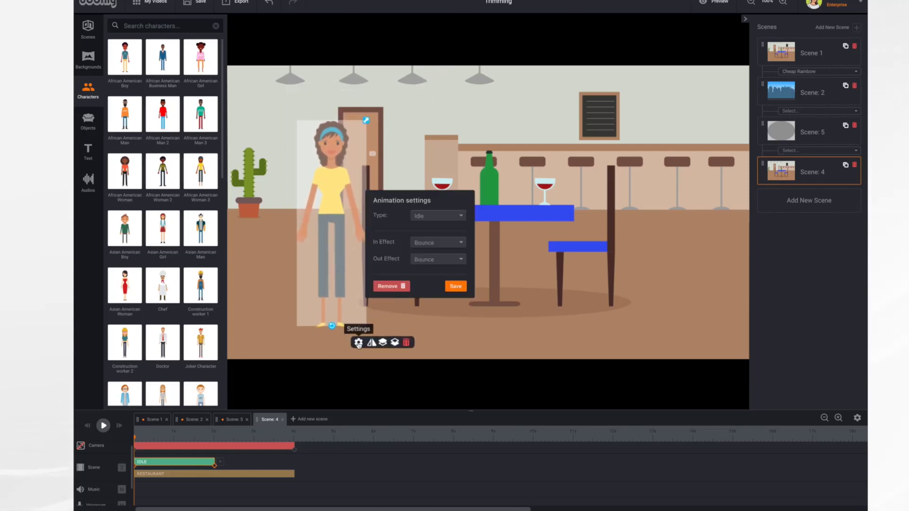
pyautogui.click(443, 219)
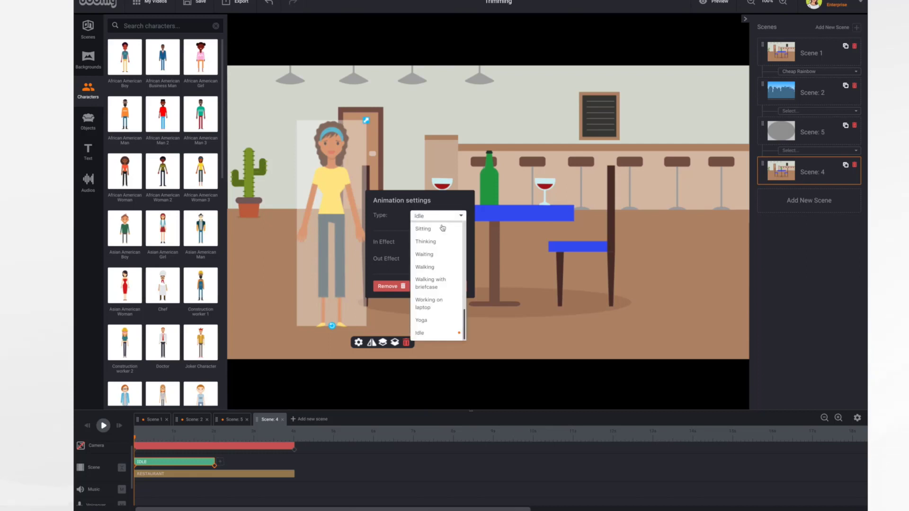
pyautogui.click(434, 303)
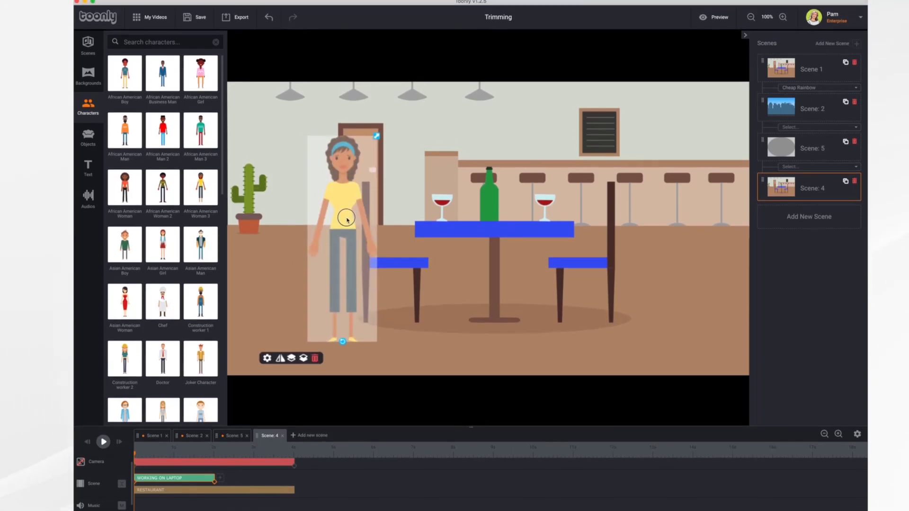
pyautogui.click(102, 442)
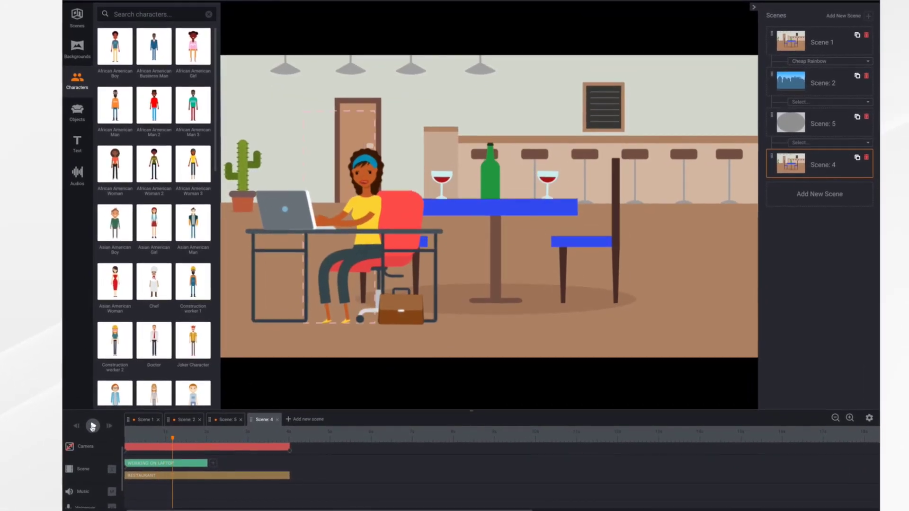
# Move the woman with her desk over to the chair on the far side of the dining table and enlarge her
pyautogui.moveTo(368, 222); pyautogui.dragTo(652, 233)
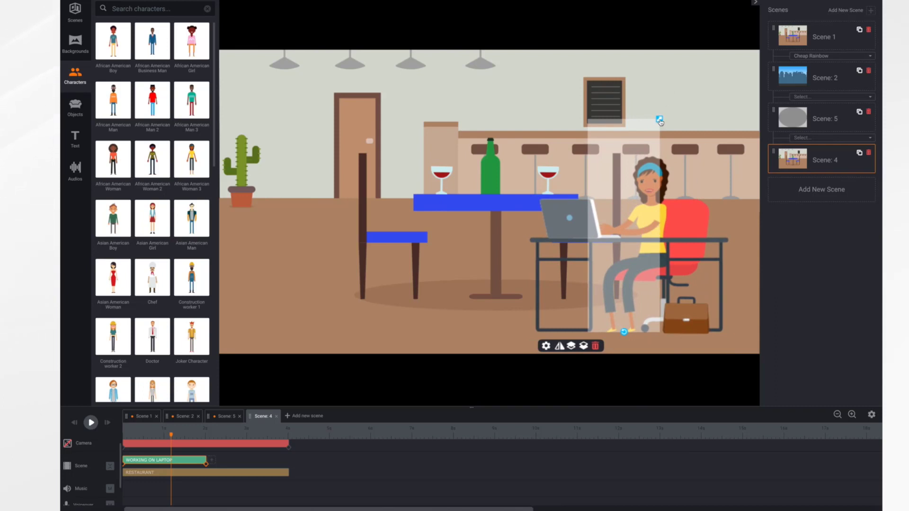
pyautogui.moveTo(660, 122); pyautogui.dragTo(706, 87)
pyautogui.moveTo(637, 235); pyautogui.dragTo(626, 219)
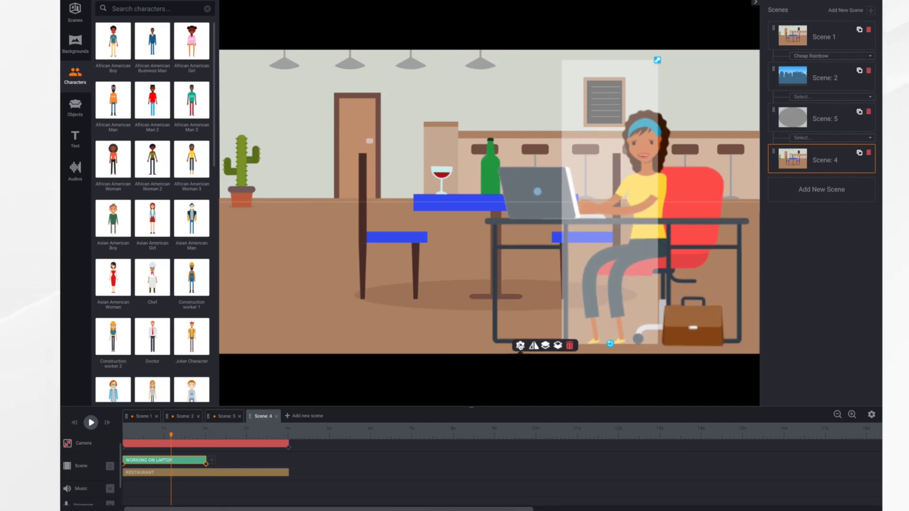
# Trim the beginning of the woman's Working on laptop animation so it starts with her seated at the desk
pyautogui.click(520, 346)
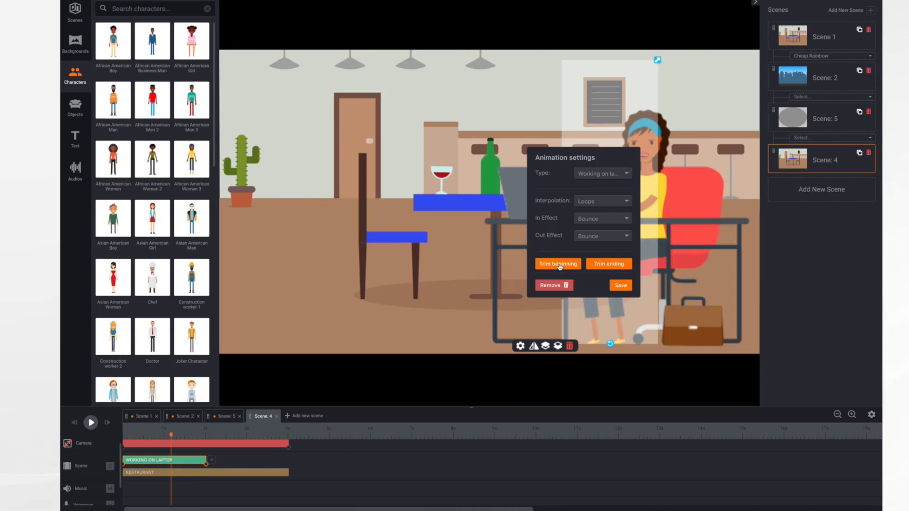
pyautogui.click(559, 266)
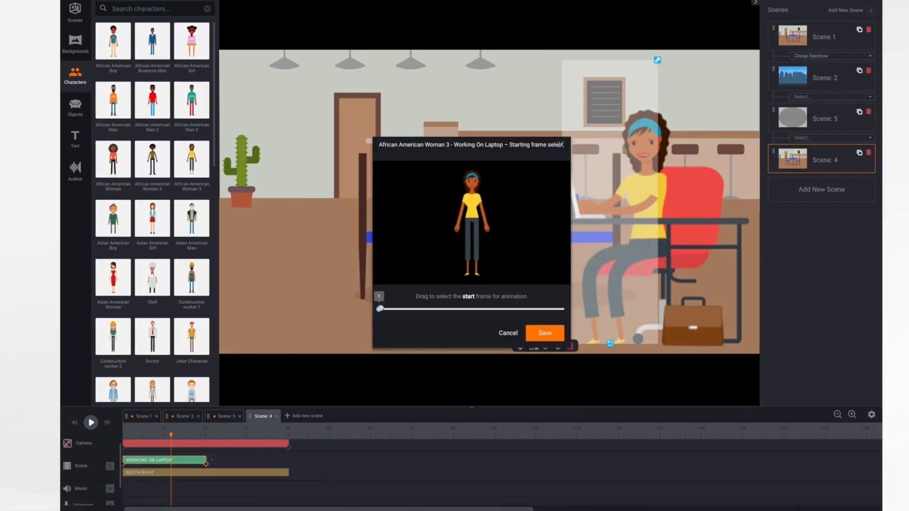
pyautogui.moveTo(379, 308); pyautogui.dragTo(436, 321)
pyautogui.click(541, 334)
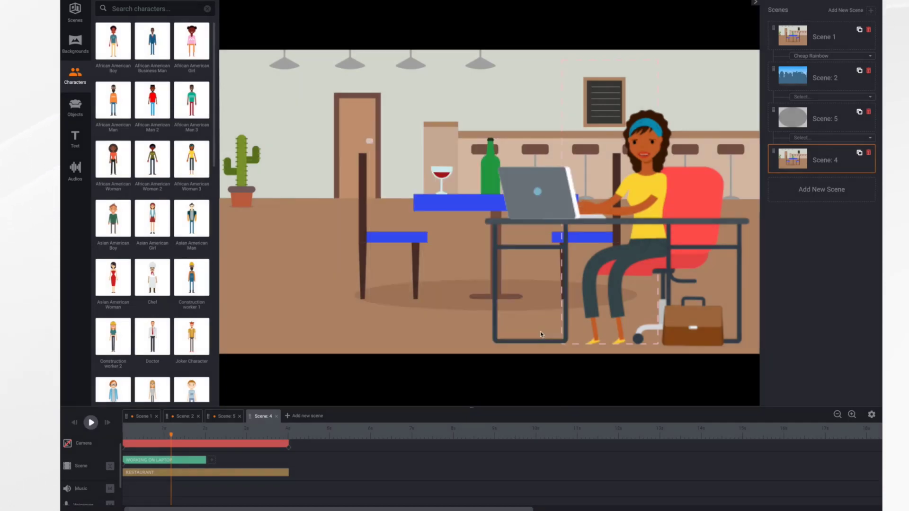
# Play Scene 4 from the start to check the trimmed beginning of the laptop animation
pyautogui.moveTo(171, 436); pyautogui.dragTo(109, 437)
pyautogui.click(91, 423)
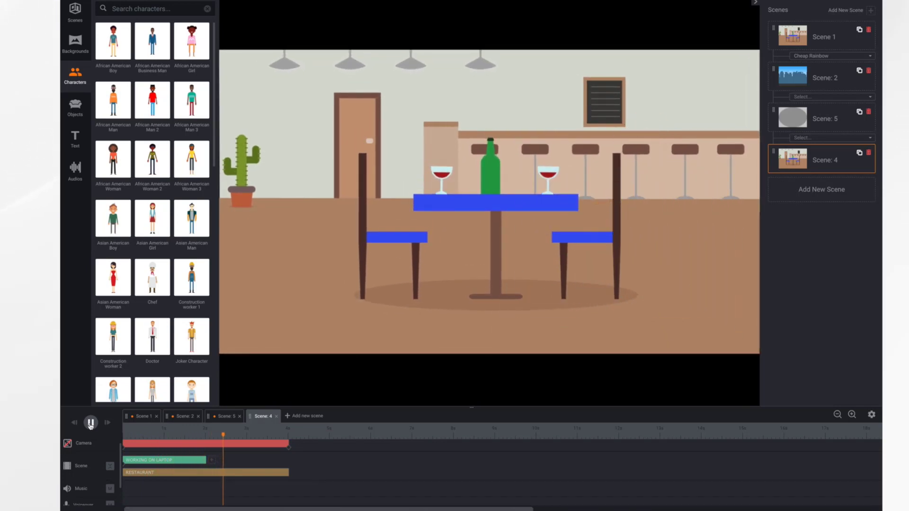
pyautogui.click(88, 423)
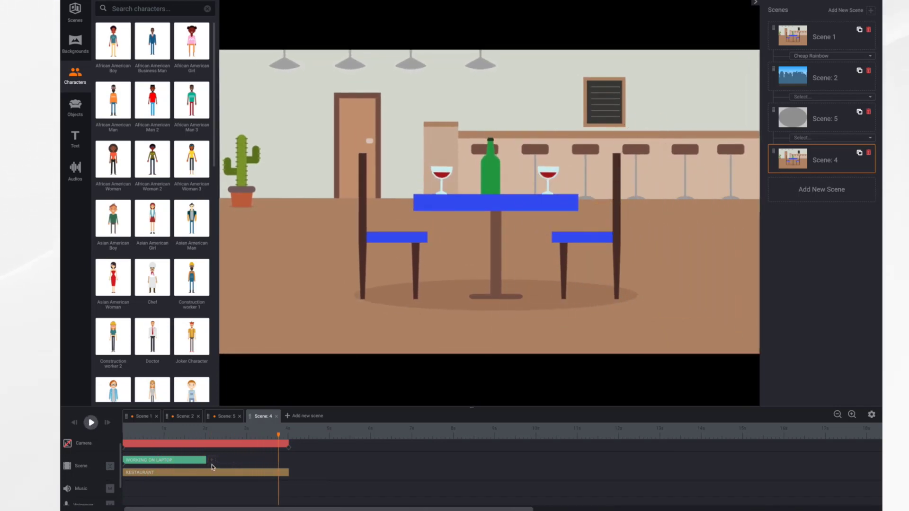
# Extend the Working on laptop clip to 5 seconds and set its In Effect and Out Effect to Instant
pyautogui.moveTo(206, 460); pyautogui.dragTo(330, 475)
pyautogui.click(597, 322)
pyautogui.click(521, 346)
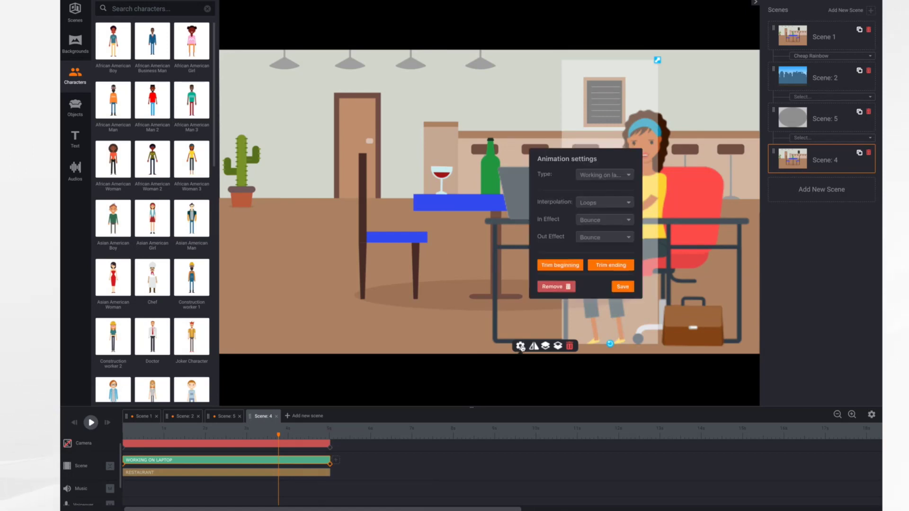
pyautogui.click(620, 224)
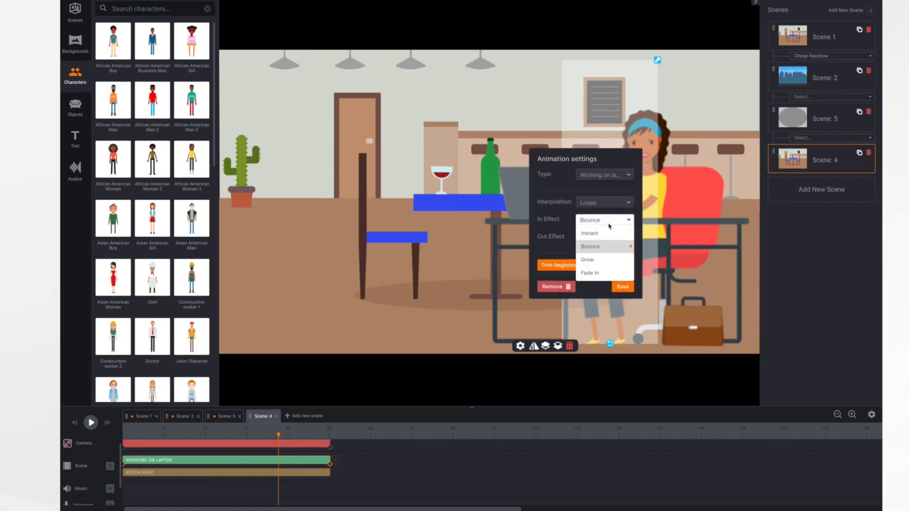
pyautogui.click(596, 234)
pyautogui.click(617, 240)
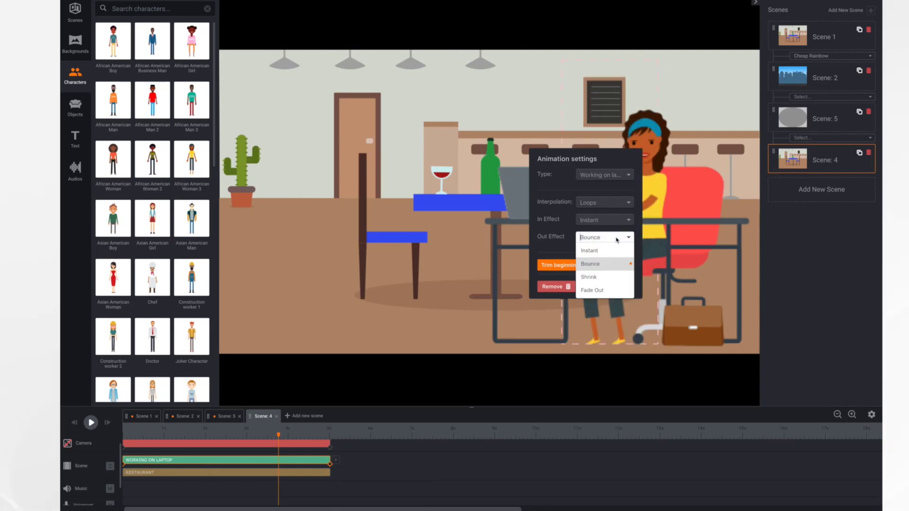
pyautogui.click(600, 255)
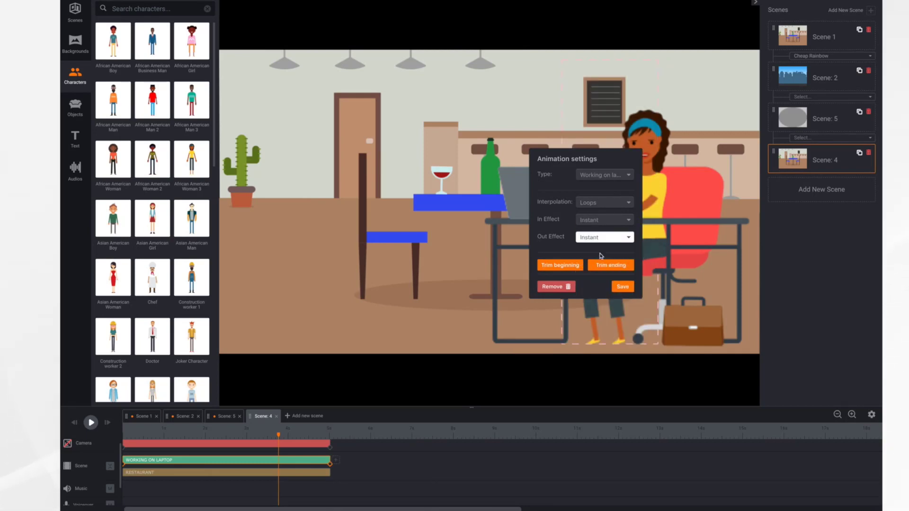
pyautogui.click(623, 287)
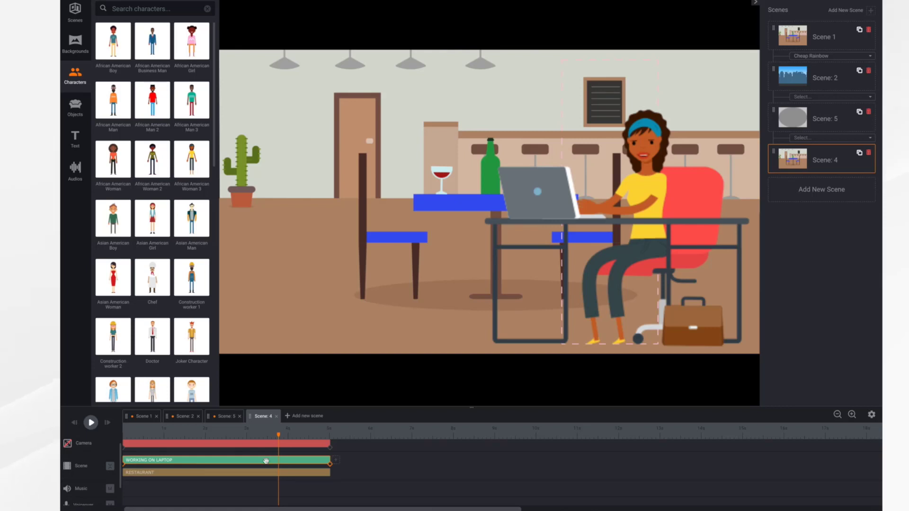
# Play Scene 4 from the start, then scrub back from its end to examine the character's final motion
pyautogui.moveTo(279, 437); pyautogui.dragTo(123, 436)
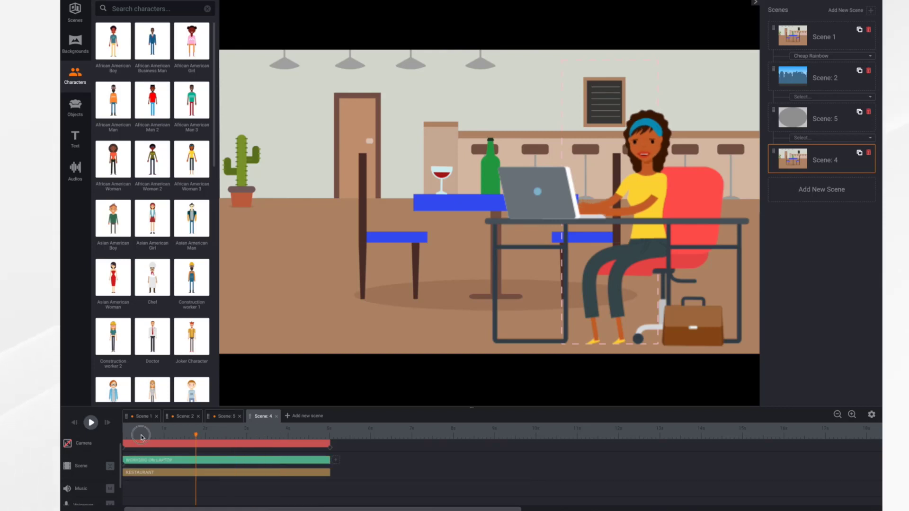
pyautogui.click(90, 423)
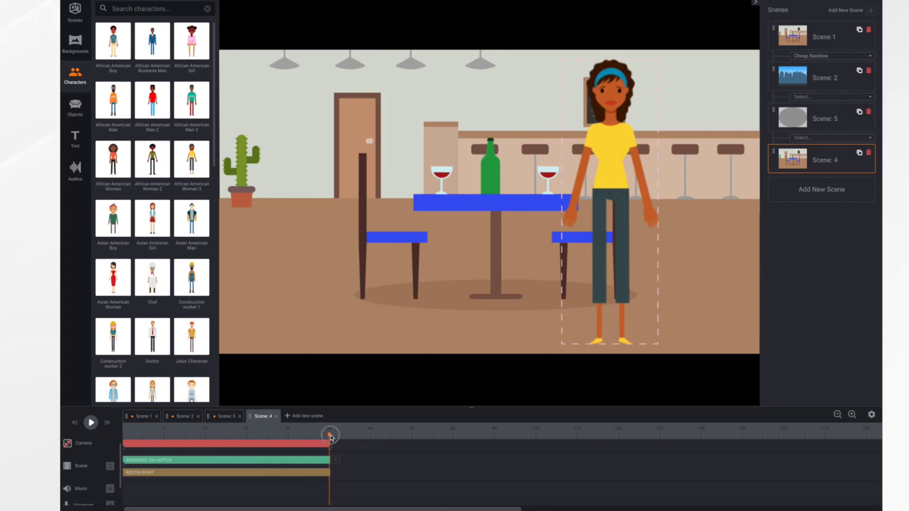
pyautogui.moveTo(330, 437); pyautogui.dragTo(295, 437)
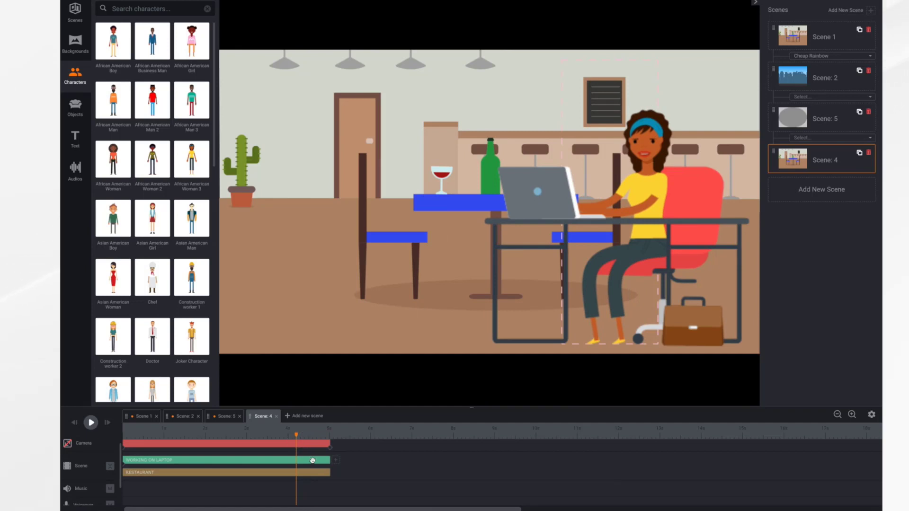
# Trim the ending of the woman's Working on laptop animation so it stops while she is still seated at the desk
pyautogui.click(582, 256)
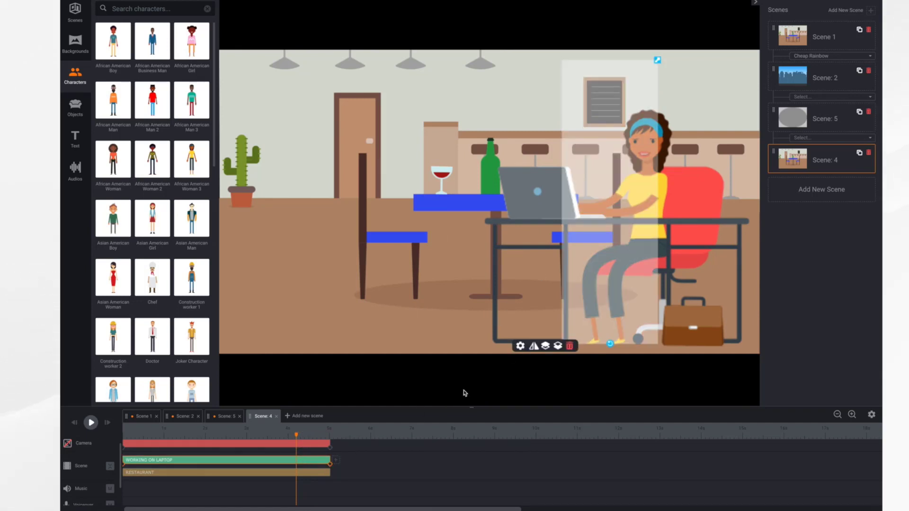
pyautogui.click(520, 347)
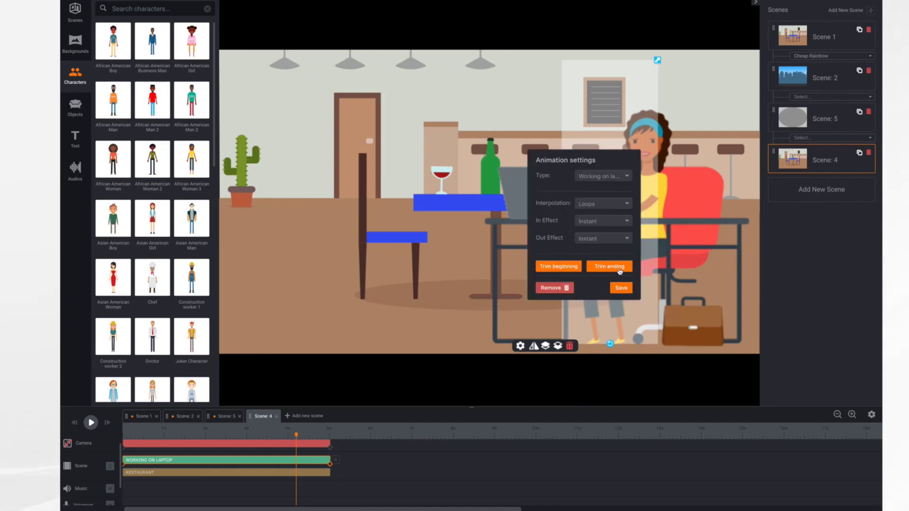
pyautogui.click(620, 268)
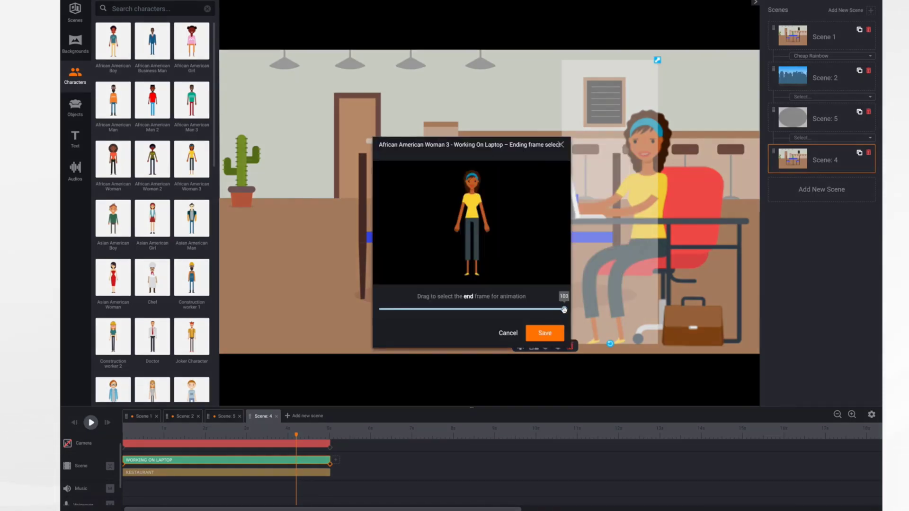
pyautogui.moveTo(564, 310); pyautogui.dragTo(509, 311)
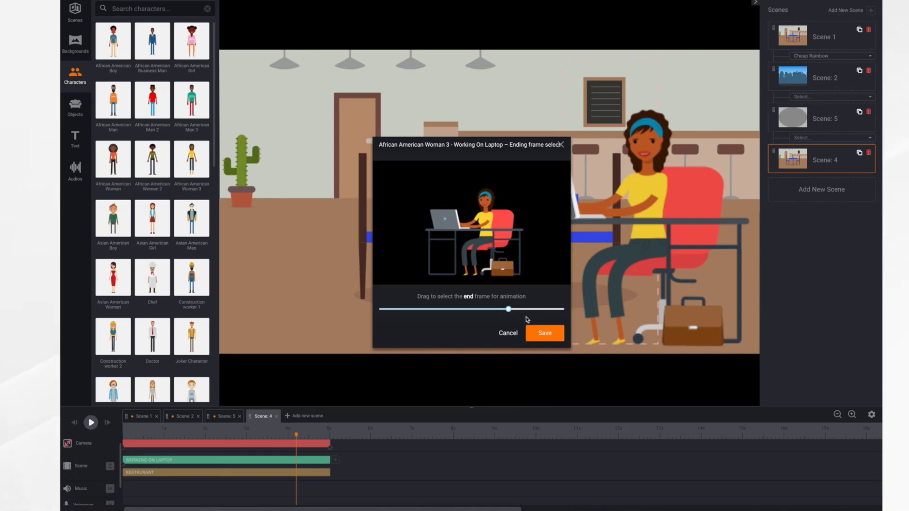
pyautogui.click(543, 336)
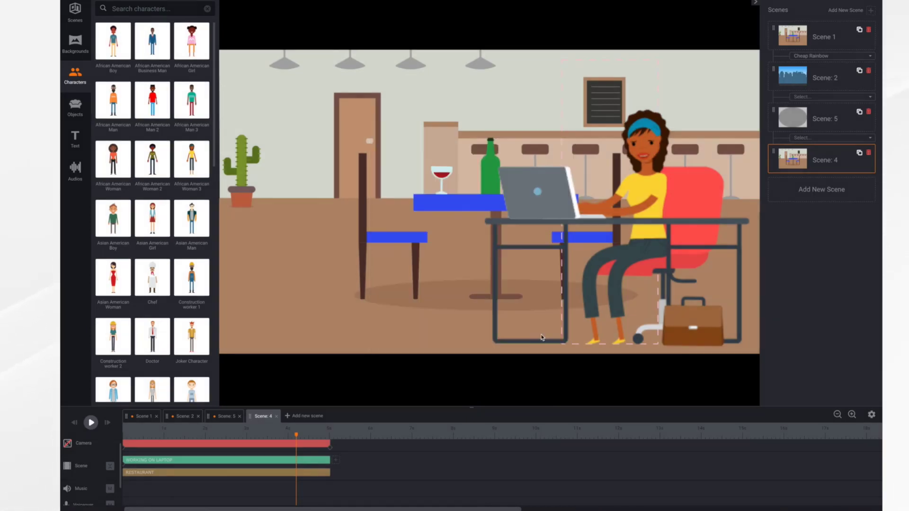
# Replay Scene 4 from the start to check the animation trimmed at both ends
pyautogui.click(74, 423)
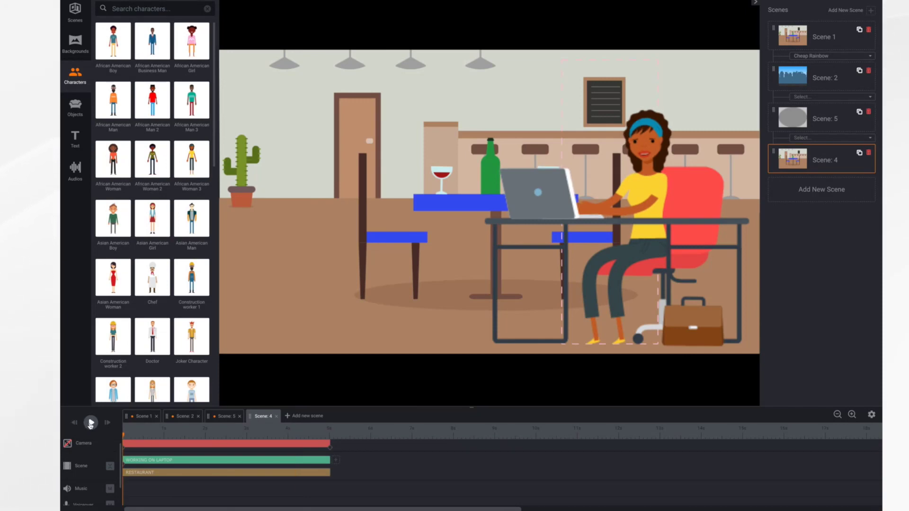
pyautogui.click(90, 423)
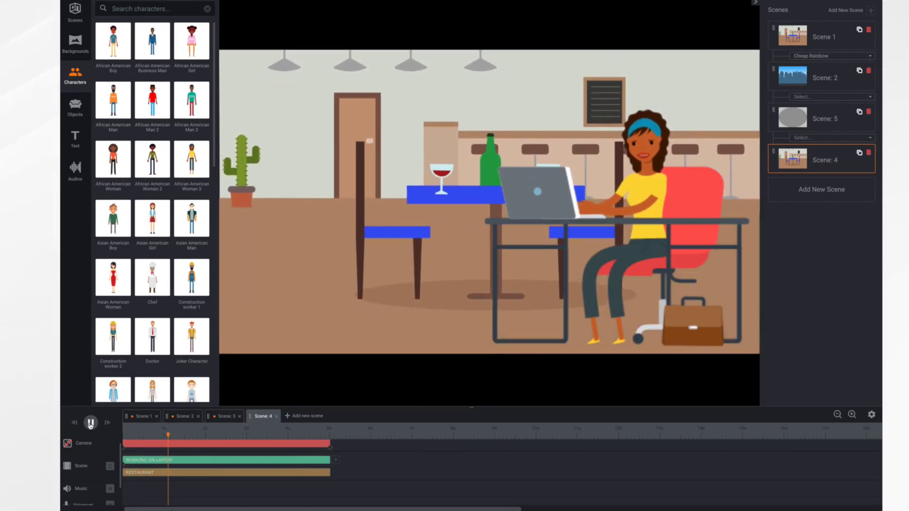
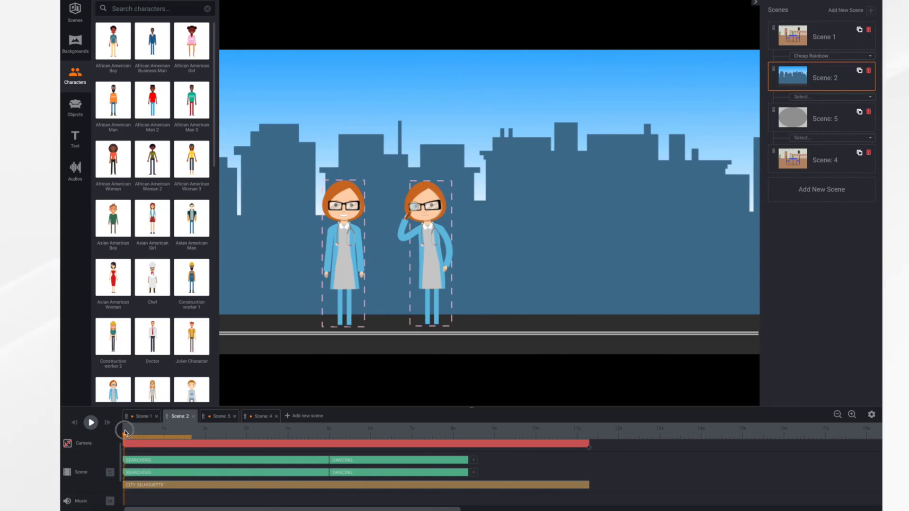
# Scrub through Scene 2 to compare the two characters' Searching and Dancing animations
pyautogui.moveTo(126, 432); pyautogui.dragTo(359, 467)
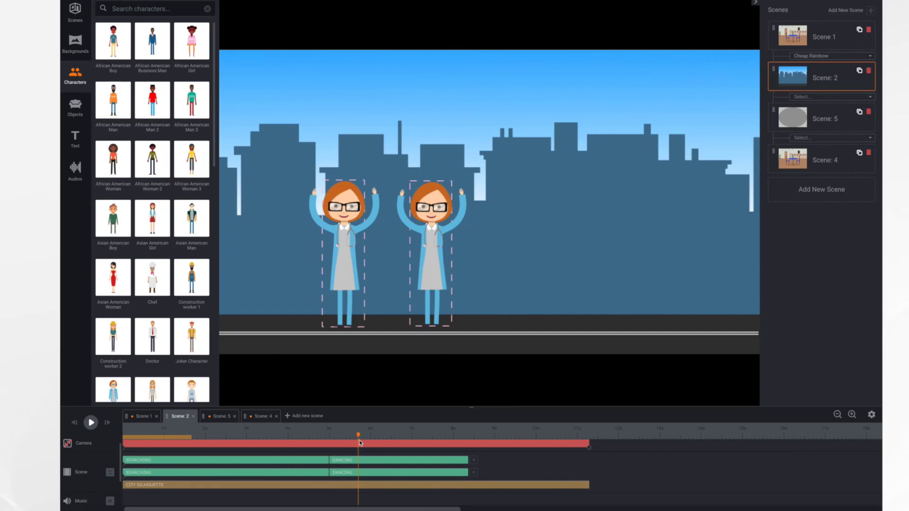
# Scrub back to the end of the Searching animations in Scene 2 and review the second character's Searching animation settings
pyautogui.moveTo(359, 437); pyautogui.dragTo(283, 451)
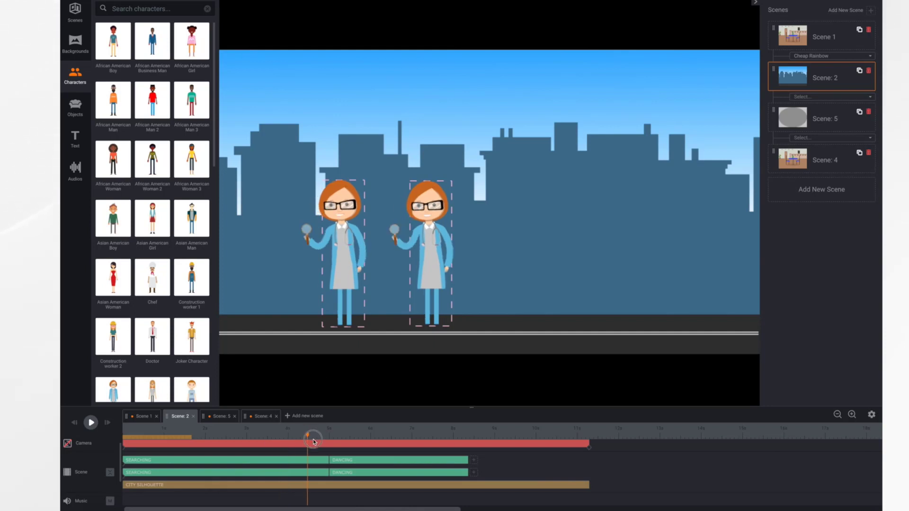
pyautogui.moveTo(313, 441); pyautogui.dragTo(320, 476)
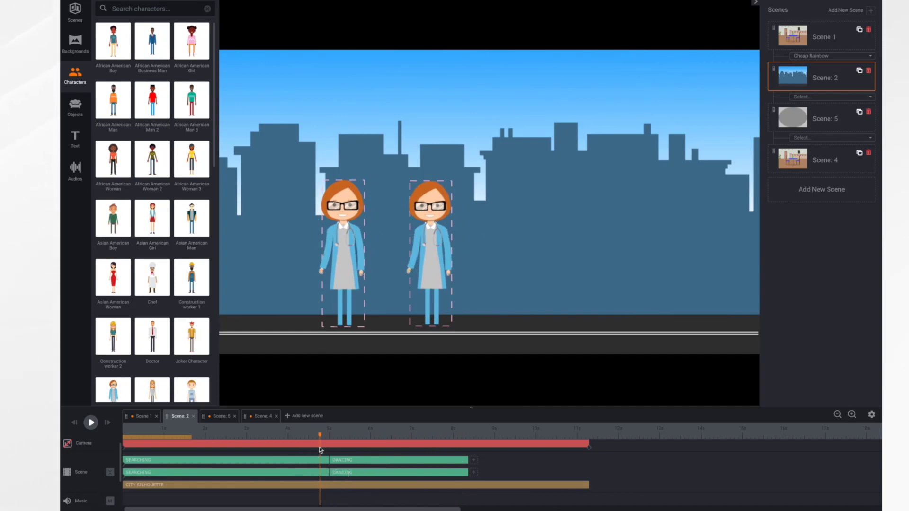
pyautogui.click(309, 461)
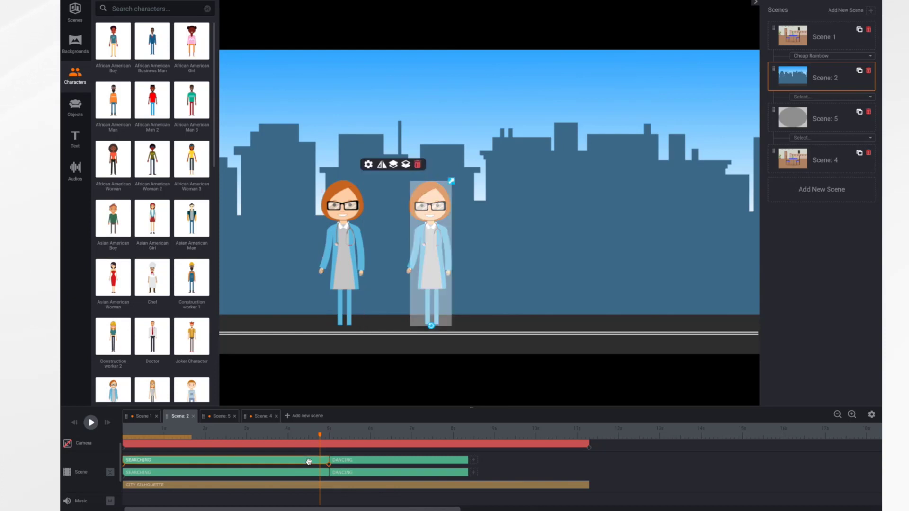
pyautogui.click(368, 164)
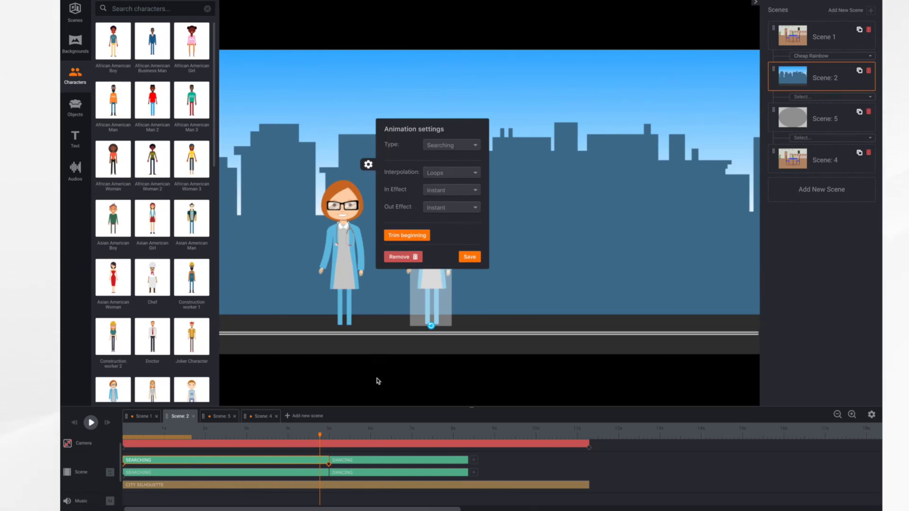
pyautogui.click(470, 257)
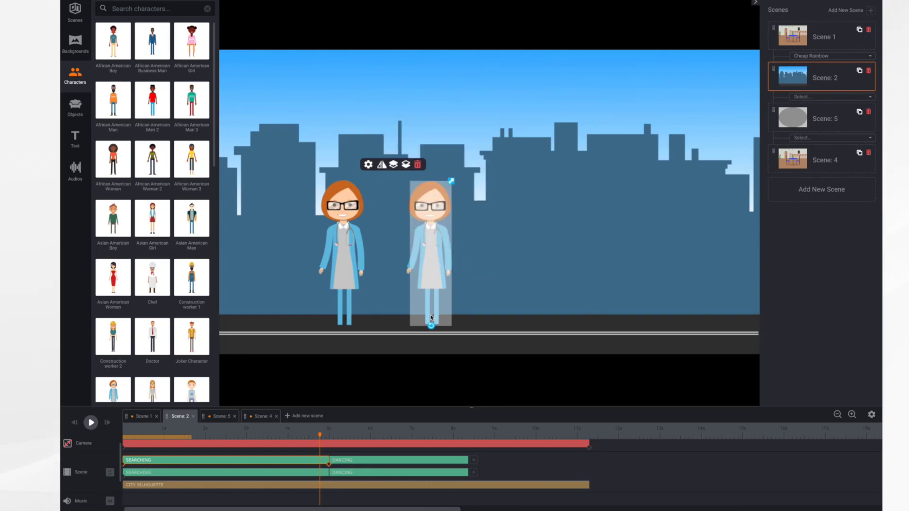
# Review the trim option in the second character's Dancing animation settings in Scene 2
pyautogui.click(373, 463)
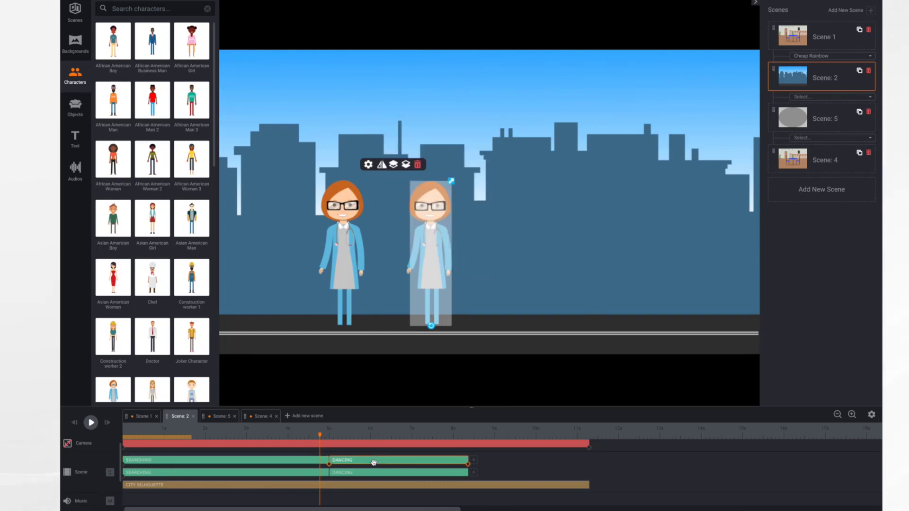
pyautogui.click(368, 164)
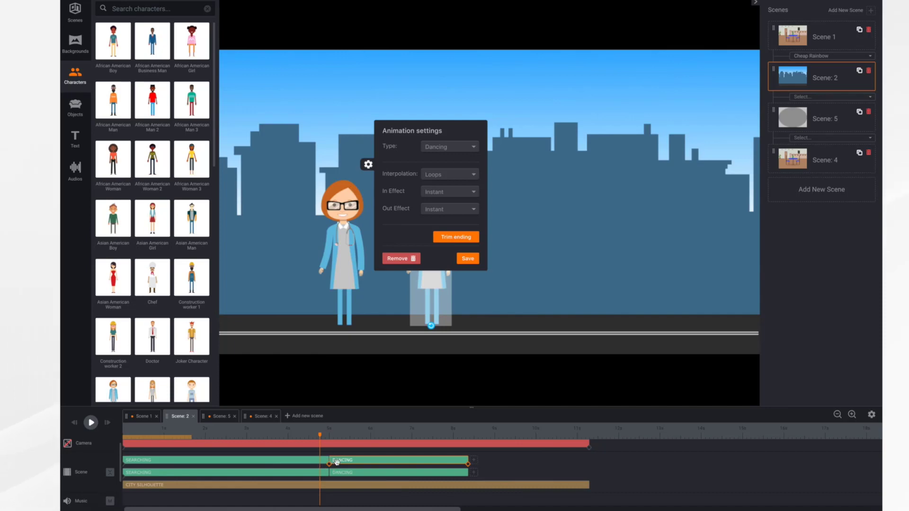
pyautogui.click(468, 259)
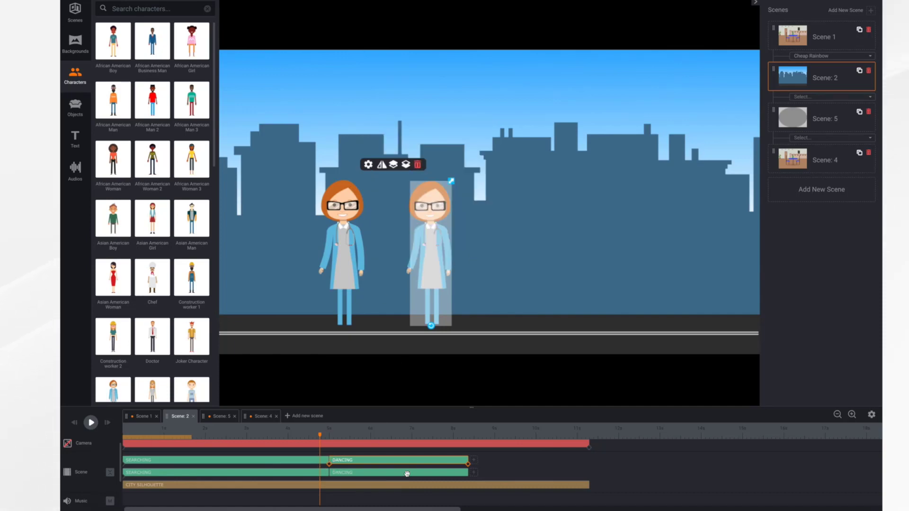
# Preview the start of Scene 5 and open the animation settings of the superhero boy's first Idle animation
pyautogui.click(220, 417)
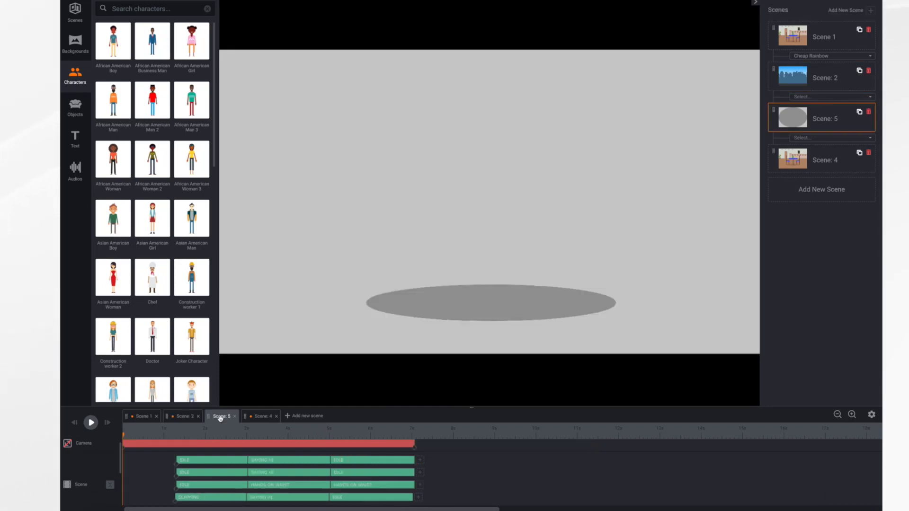
pyautogui.click(90, 424)
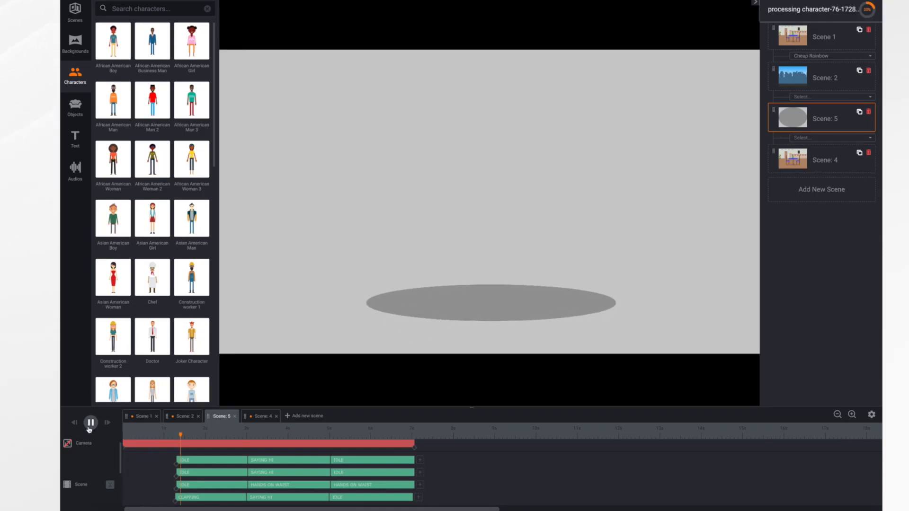
pyautogui.moveTo(226, 454); pyautogui.dragTo(224, 452)
pyautogui.click(214, 463)
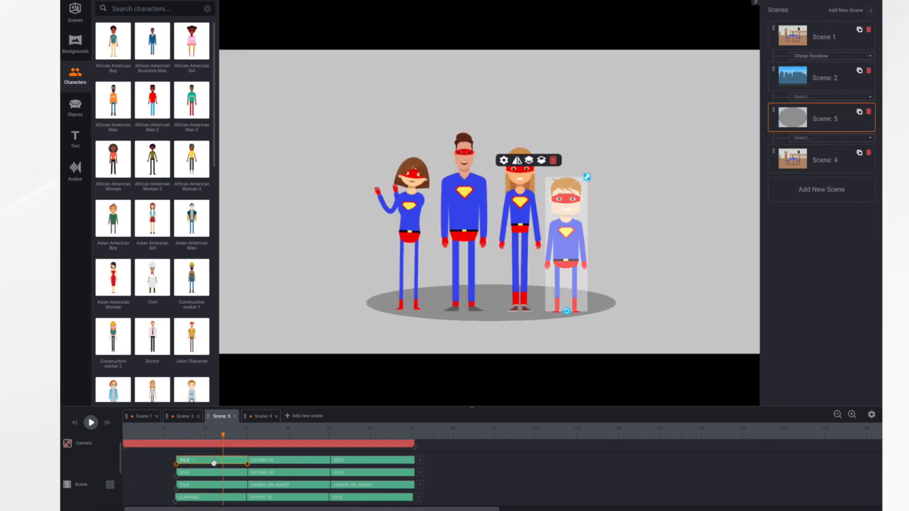
pyautogui.click(503, 160)
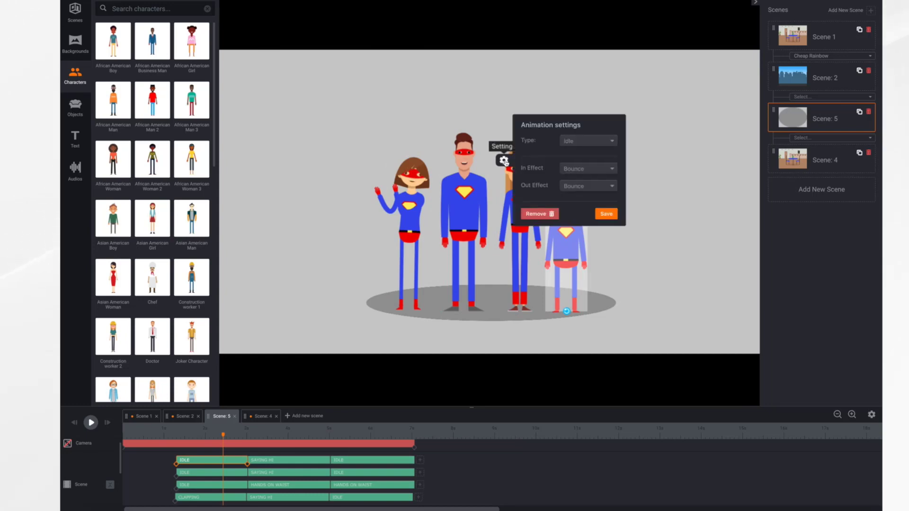